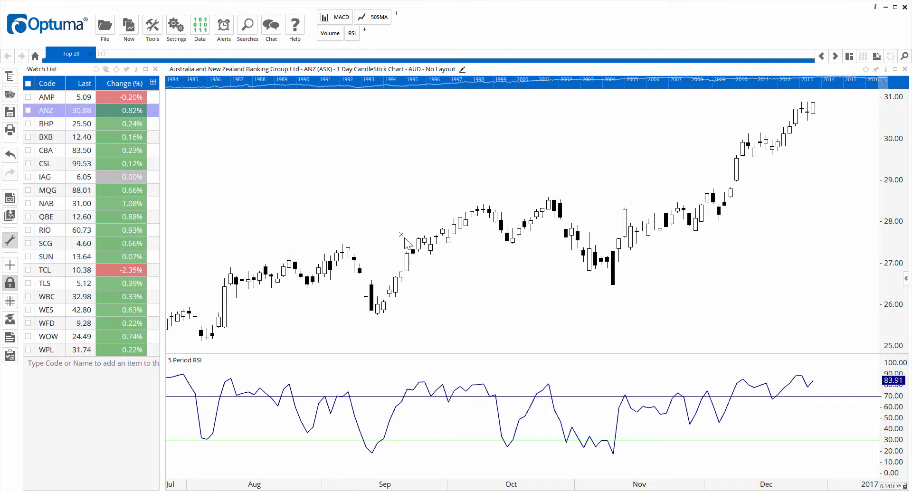
Step: Turn on the crosshair over the ANZ daily chart to inspect a bar's date and price values, and turn it off
mouse_move(419, 241)
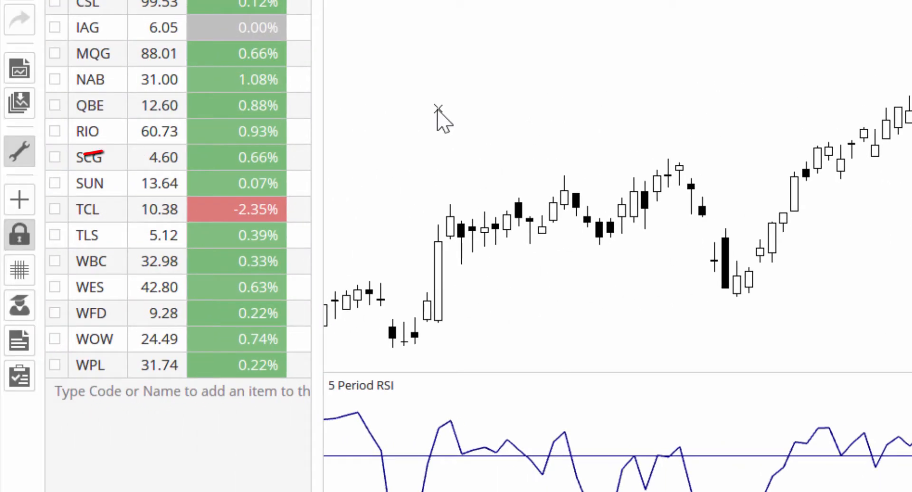
left_click(25, 202)
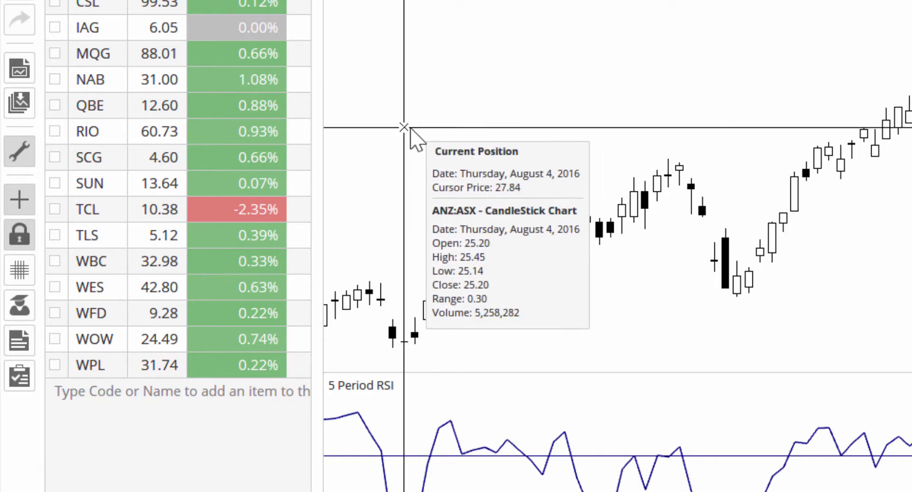
left_click(19, 199)
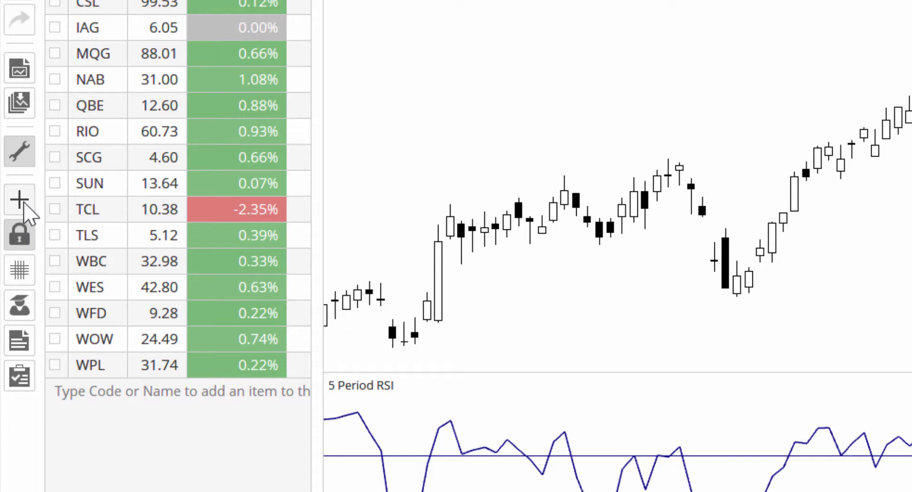
Step: Start a new script among the crosshair's custom labels
right_click(24, 203)
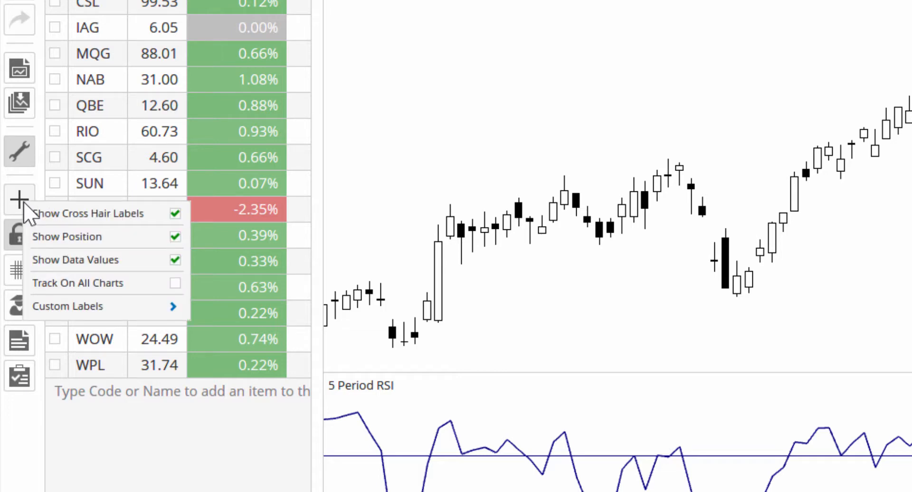
mouse_move(103, 310)
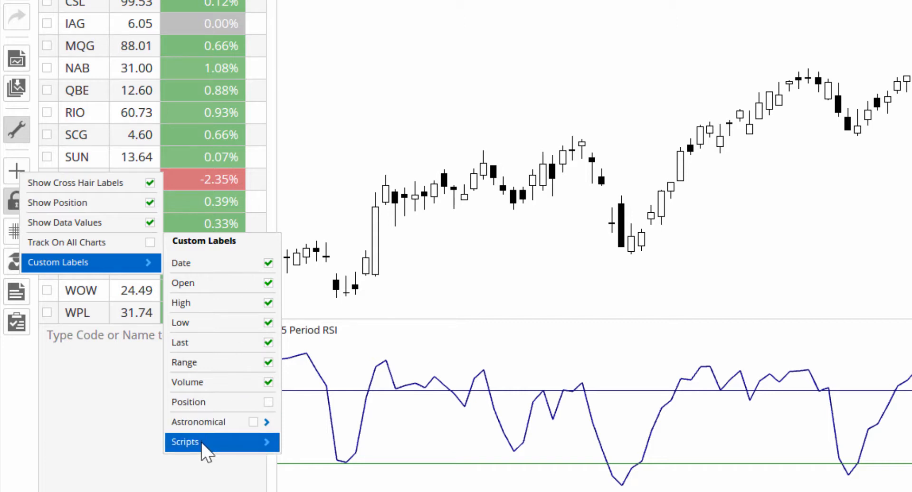
mouse_move(202, 444)
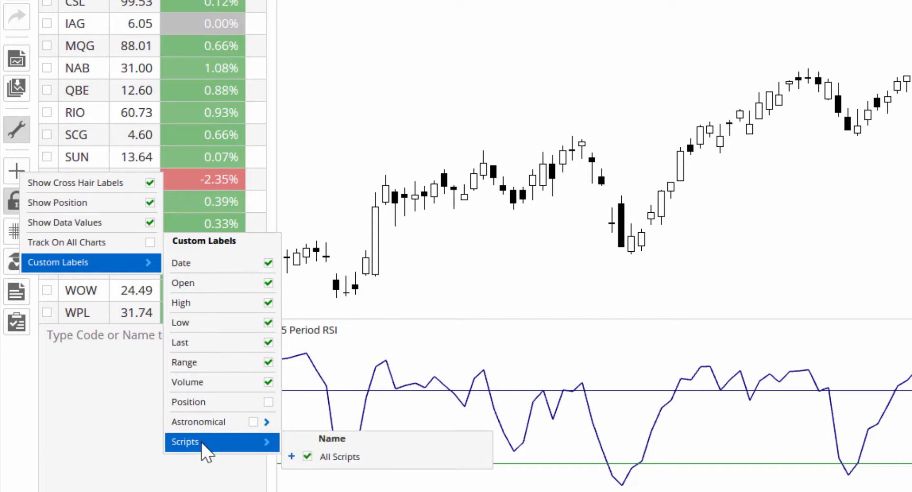
left_click(291, 456)
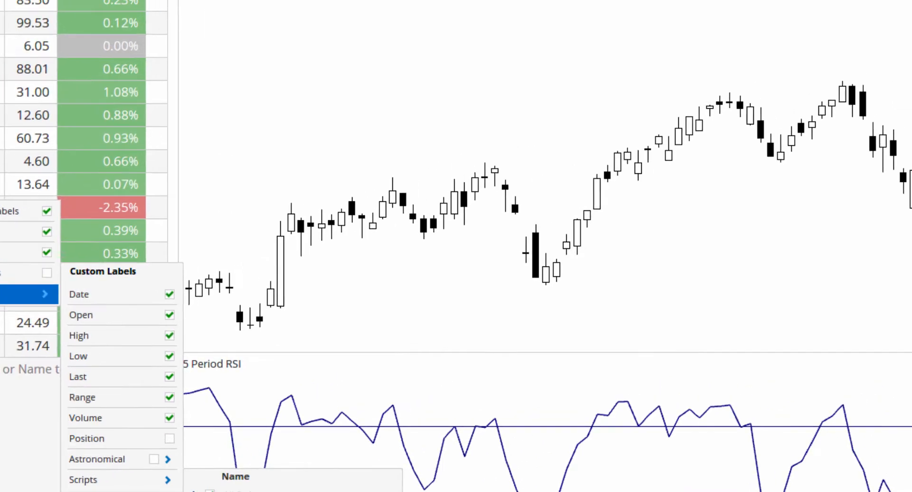
left_click(465, 473)
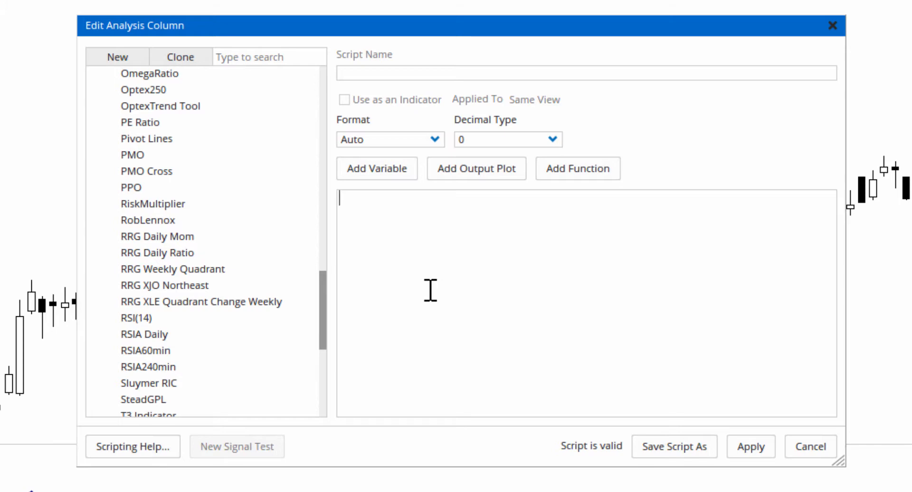
Step: Enter the RSI function as the script formula and set its Bars to 5
type("rs")
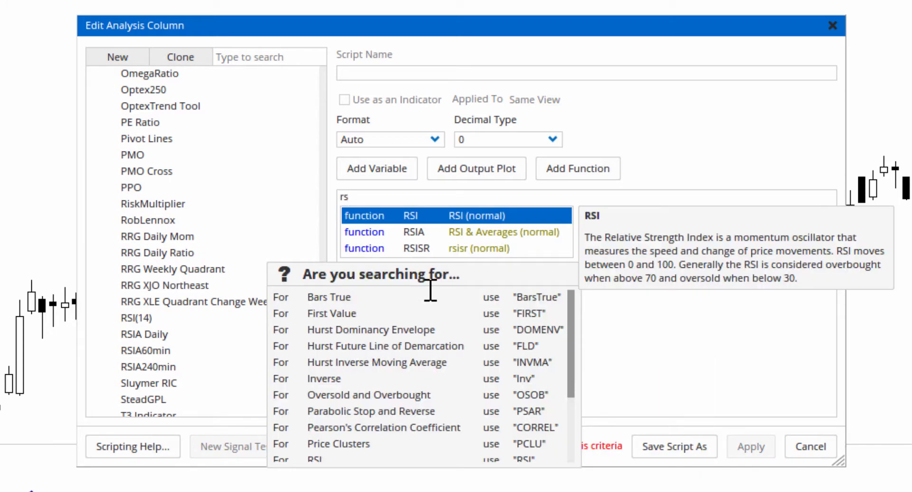
type("i")
key("Return")
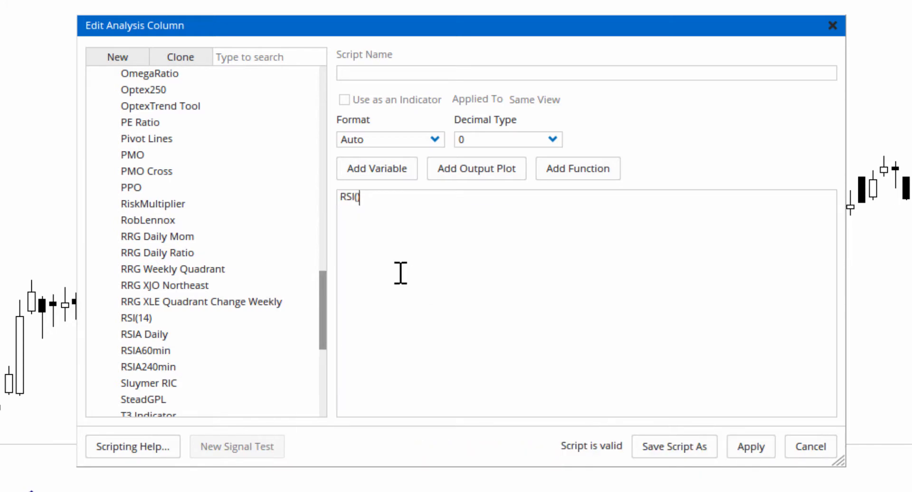
left_click(353, 198)
left_click(429, 264)
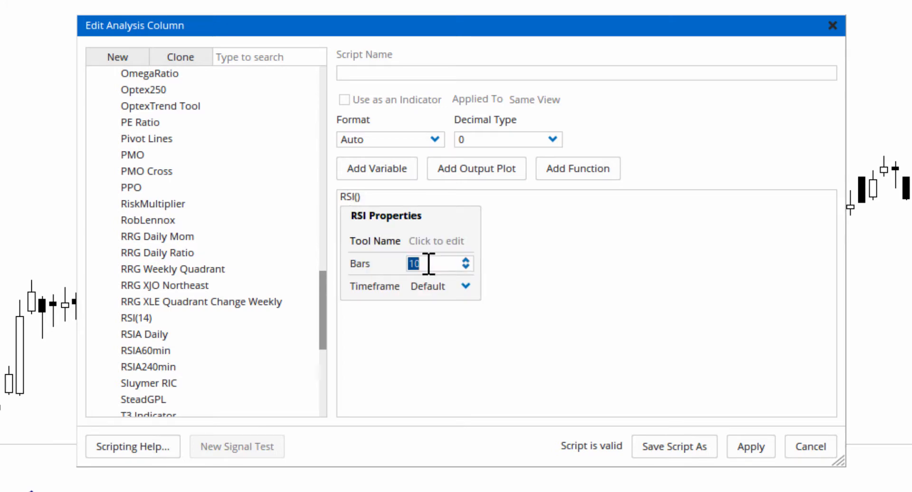
type("5")
left_click(527, 218)
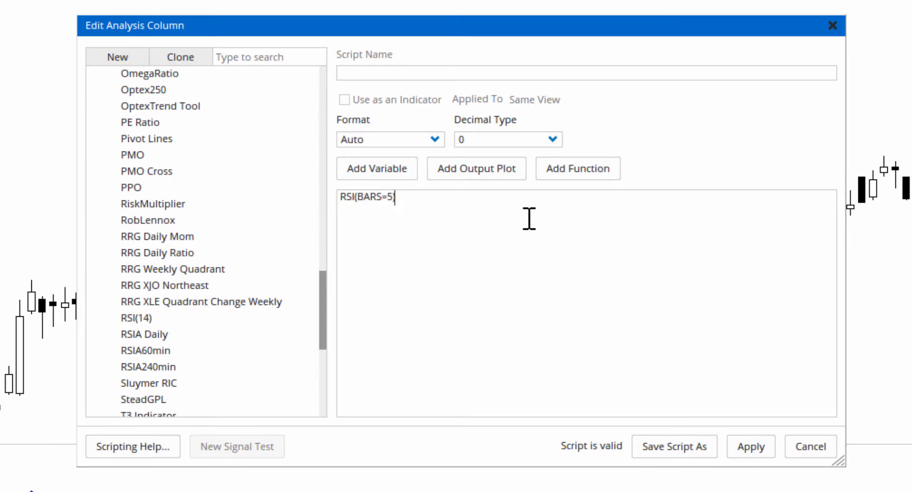
Step: Save the script under the name RSI(5) and apply it as a custom label on the chart
left_click(665, 451)
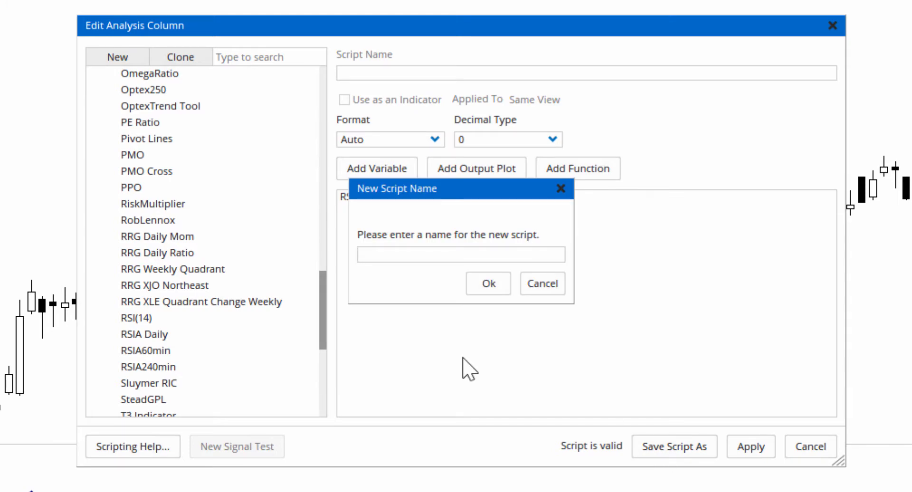
type("RSI(5)")
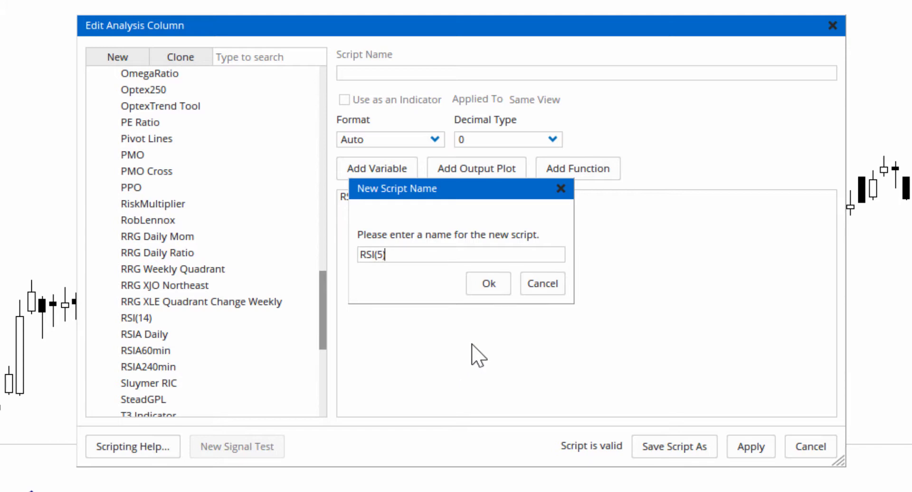
left_click(489, 284)
left_click(754, 449)
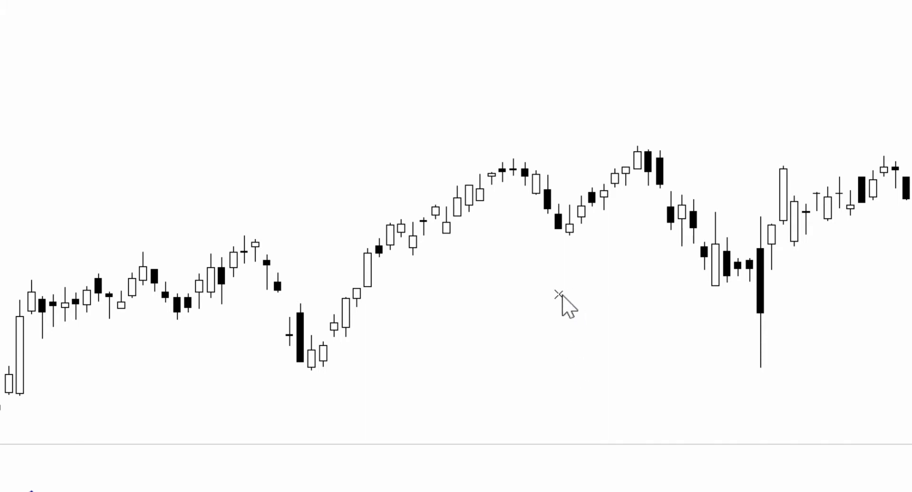
mouse_move(558, 227)
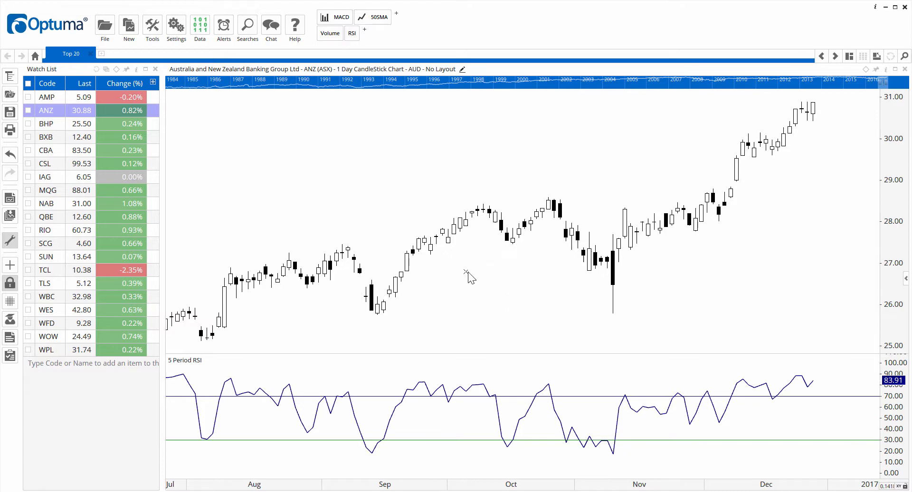
Step: Add the existing "% from 200MA" script from My Scripts as another custom crosshair label
right_click(12, 269)
mouse_move(50, 324)
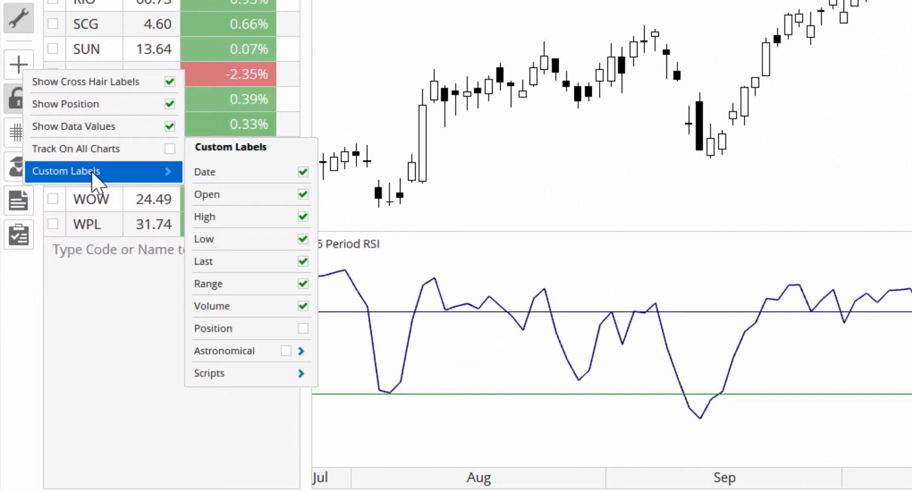
mouse_move(238, 375)
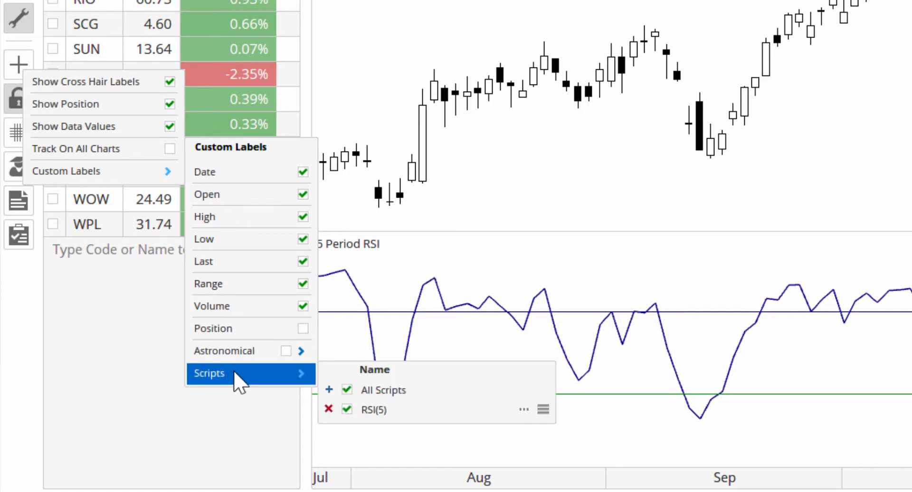
left_click(329, 390)
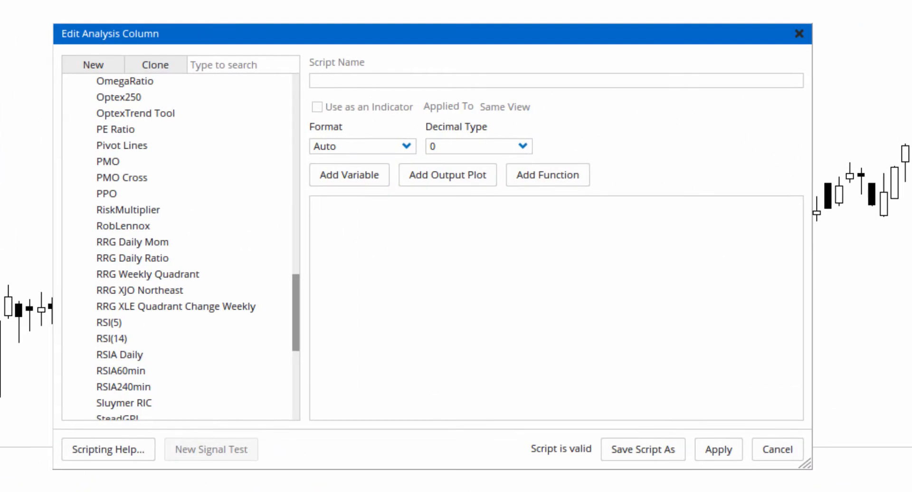
left_click_drag(300, 312, 302, 106)
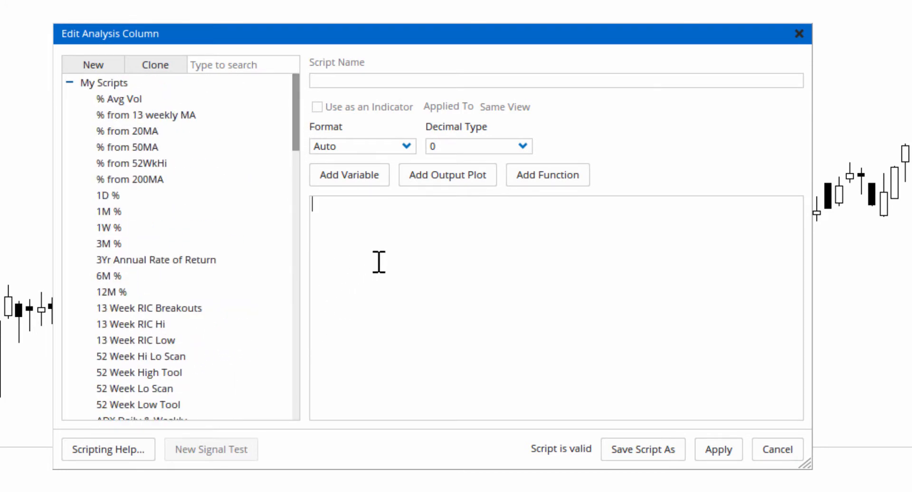
left_click(144, 182)
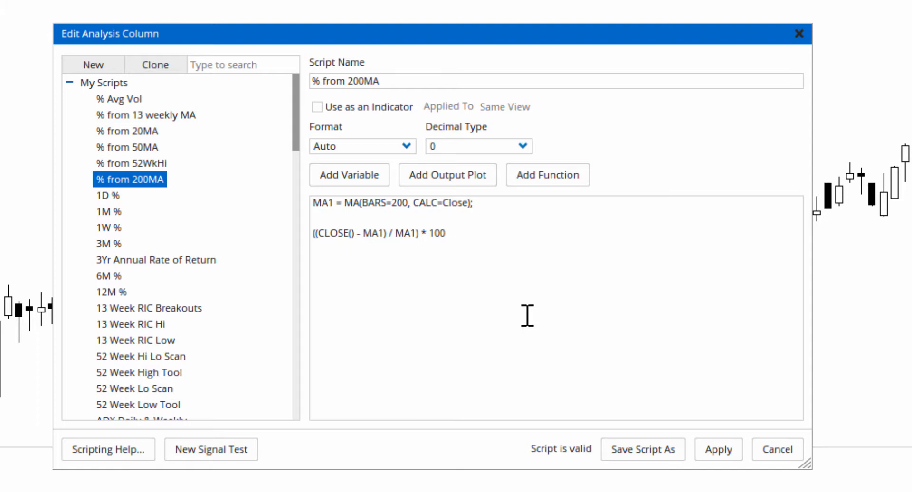
left_click(718, 449)
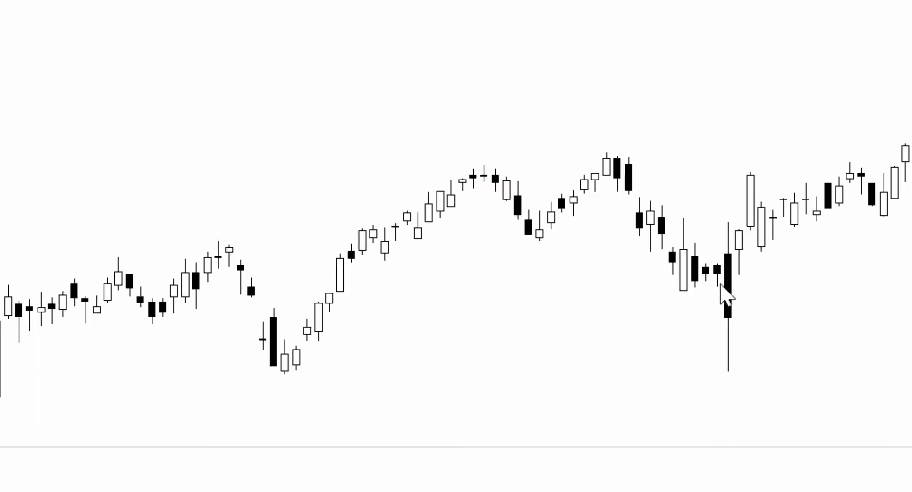
mouse_move(732, 284)
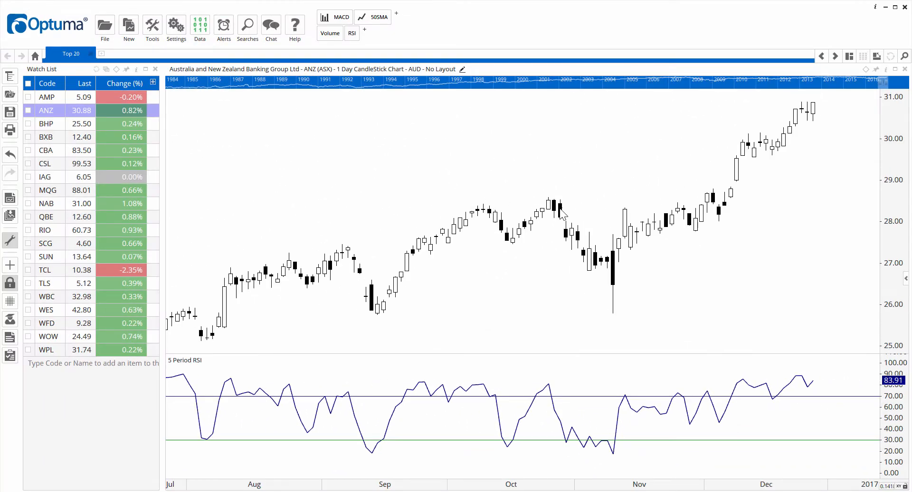
Step: Switch the ANZ chart's timeframe to 1 Week and inspect a weekly candle's data labels
left_click(337, 125)
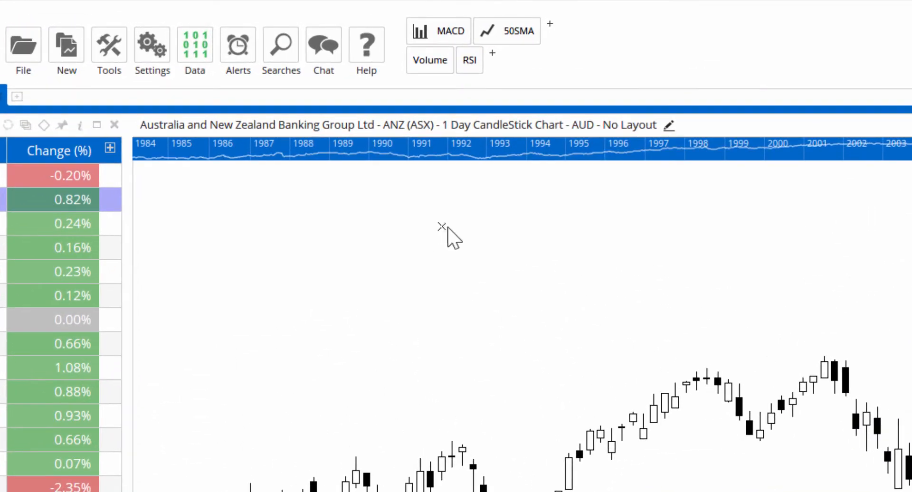
left_click(461, 129)
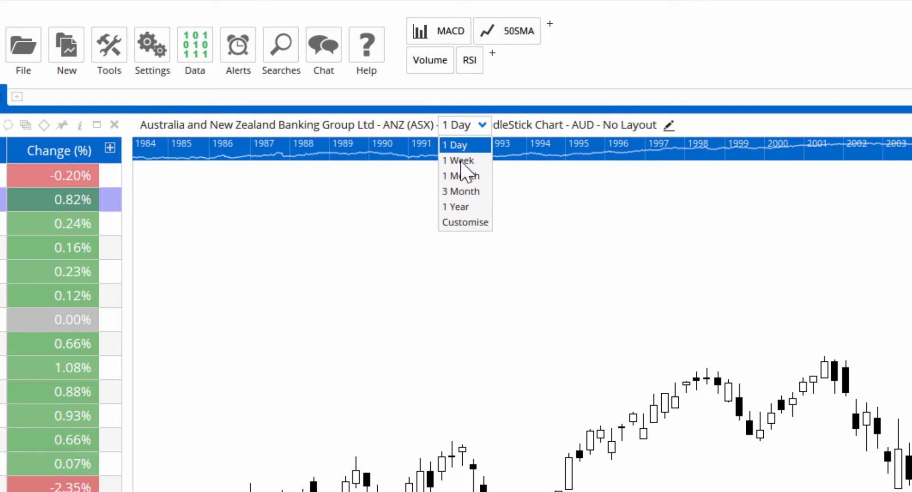
left_click(460, 161)
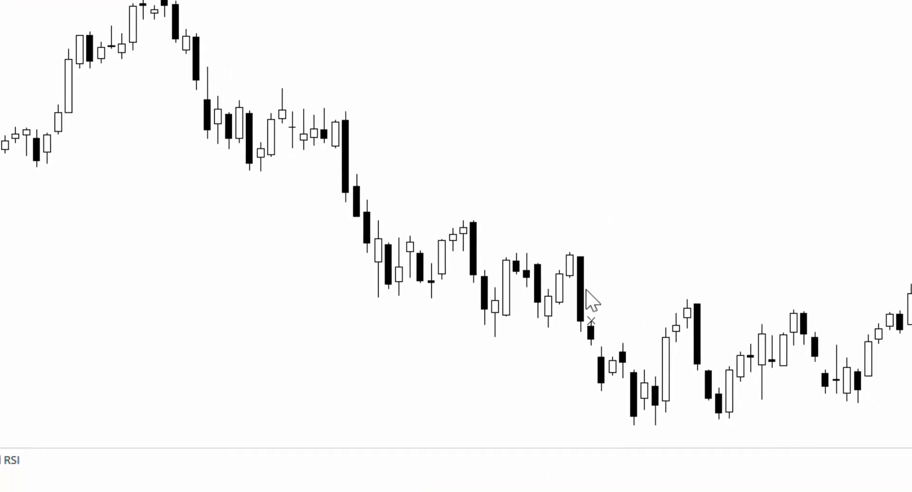
mouse_move(586, 291)
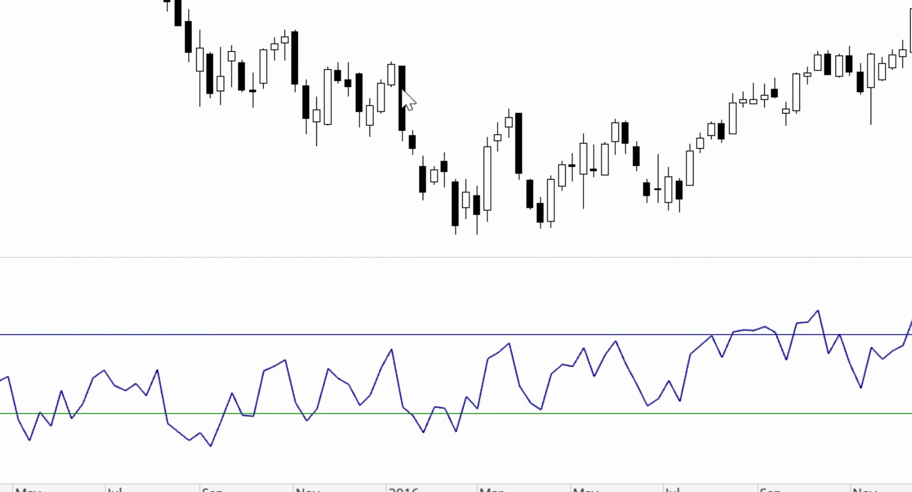
mouse_move(403, 90)
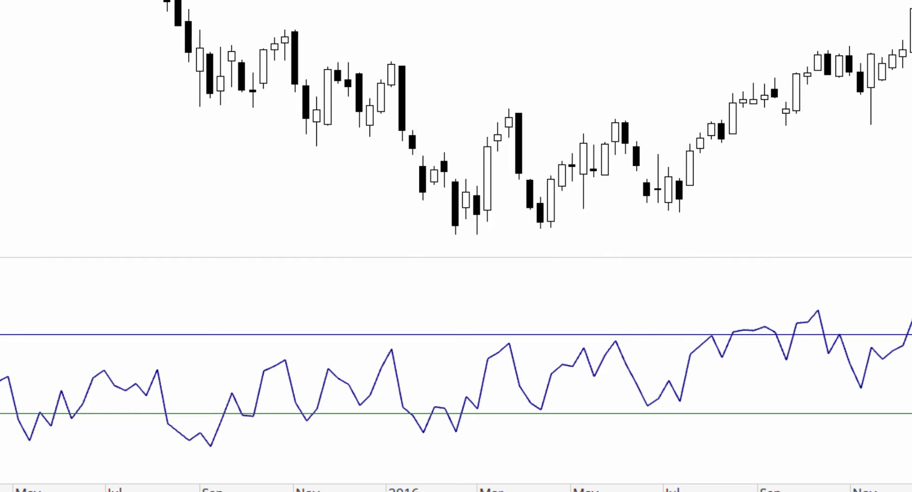
Step: In the RSI(5) custom label script, set the RSI function's timeframe to Day
right_click(21, 111)
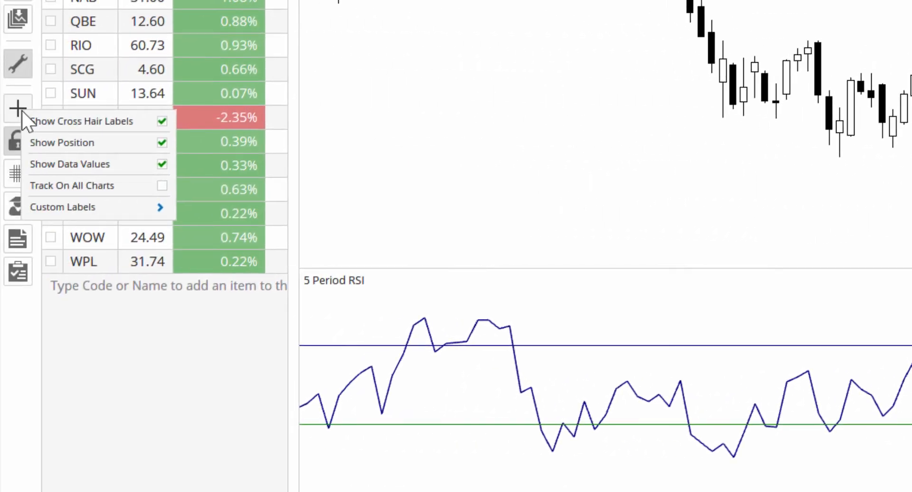
mouse_move(101, 212)
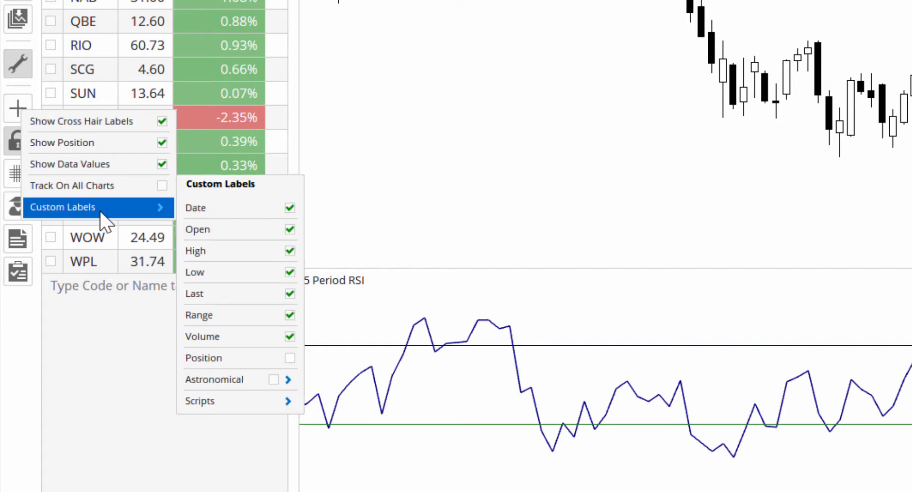
mouse_move(242, 404)
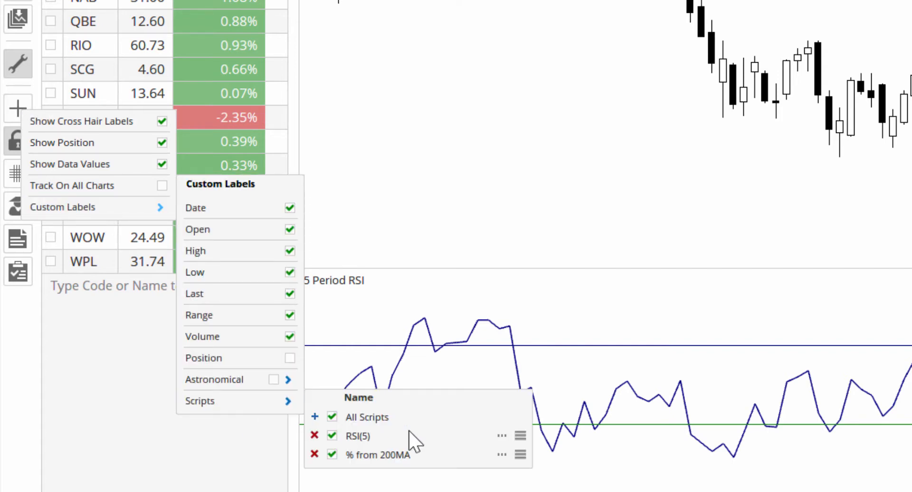
left_click(501, 435)
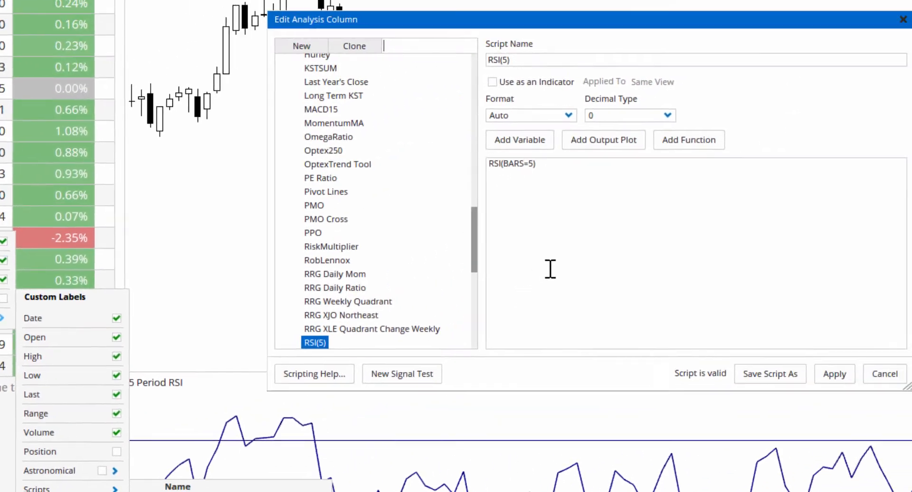
left_click(498, 163)
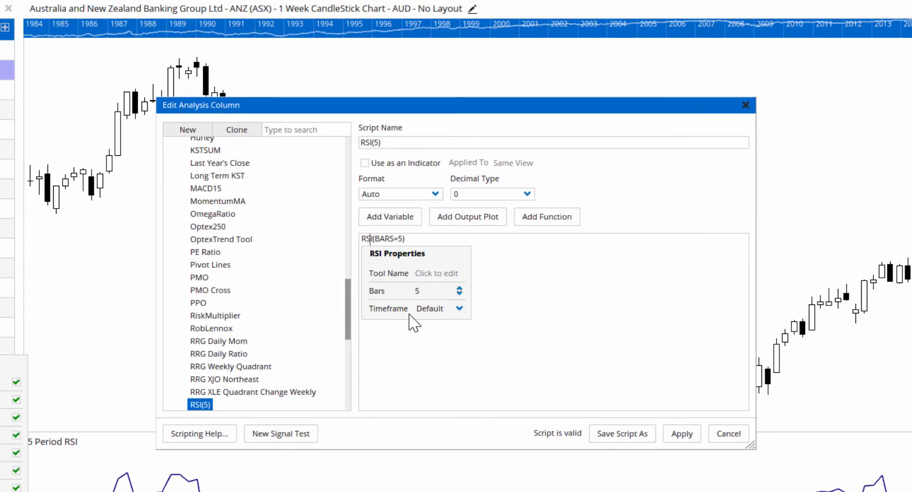
left_click(459, 310)
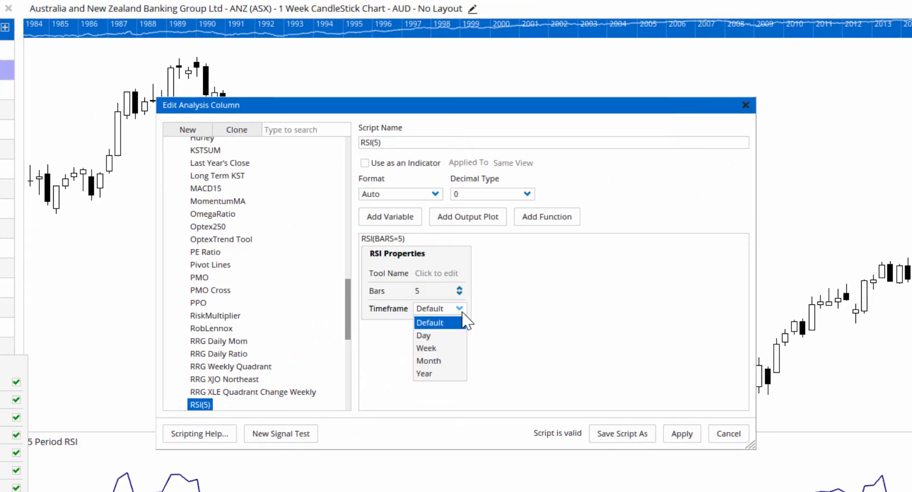
left_click(436, 335)
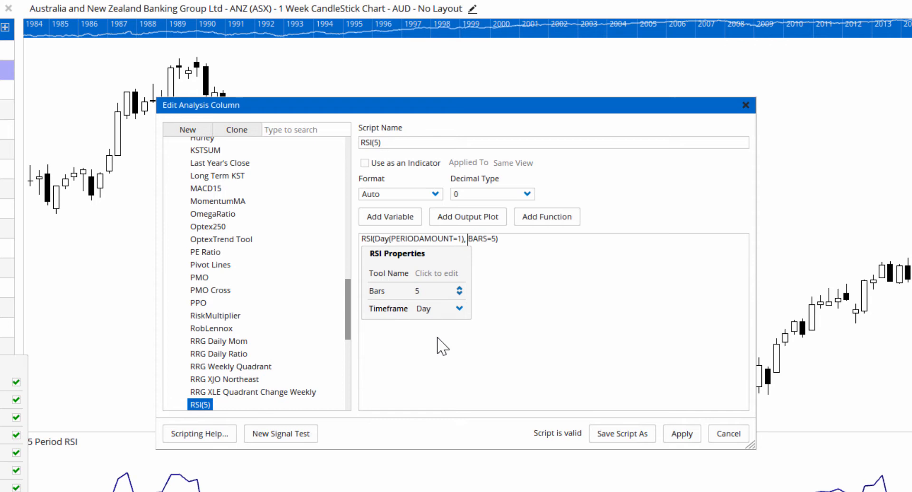
left_click(523, 247)
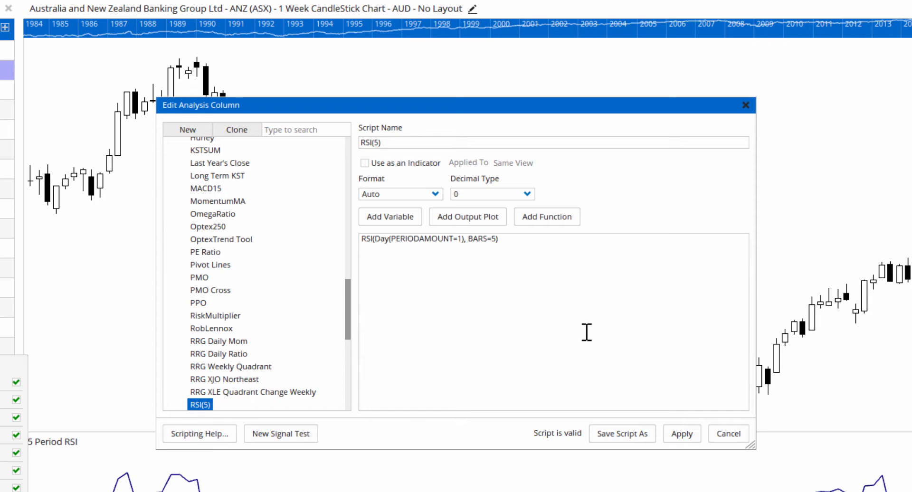
Step: Apply the edited RSI(5) script to all items that refer to it and inspect the weekly candles' data labels
left_click(683, 436)
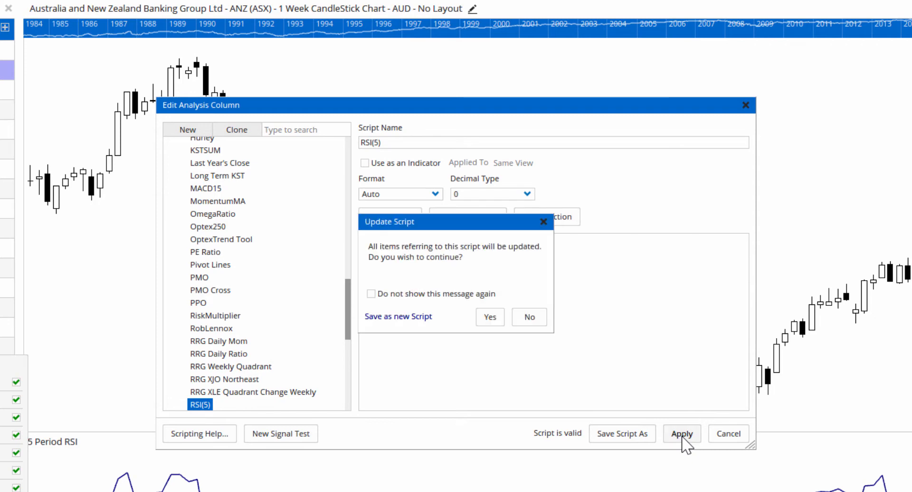
left_click(490, 316)
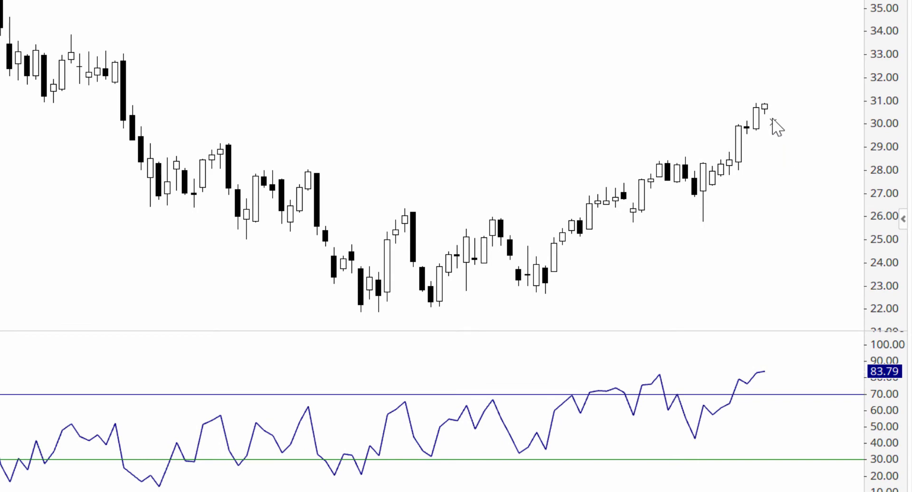
mouse_move(765, 108)
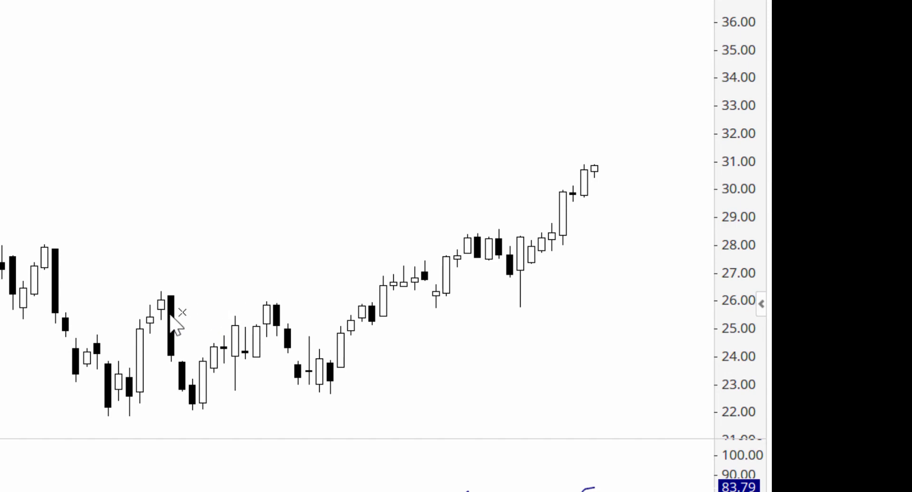
mouse_move(171, 316)
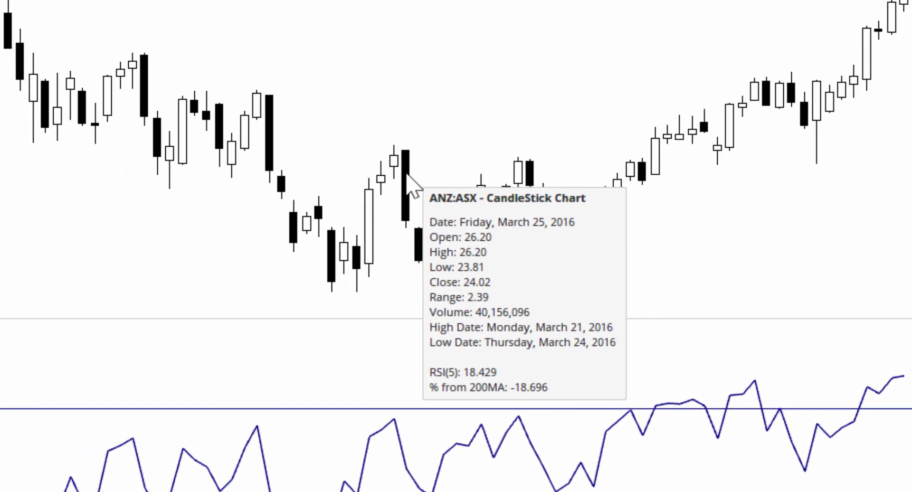